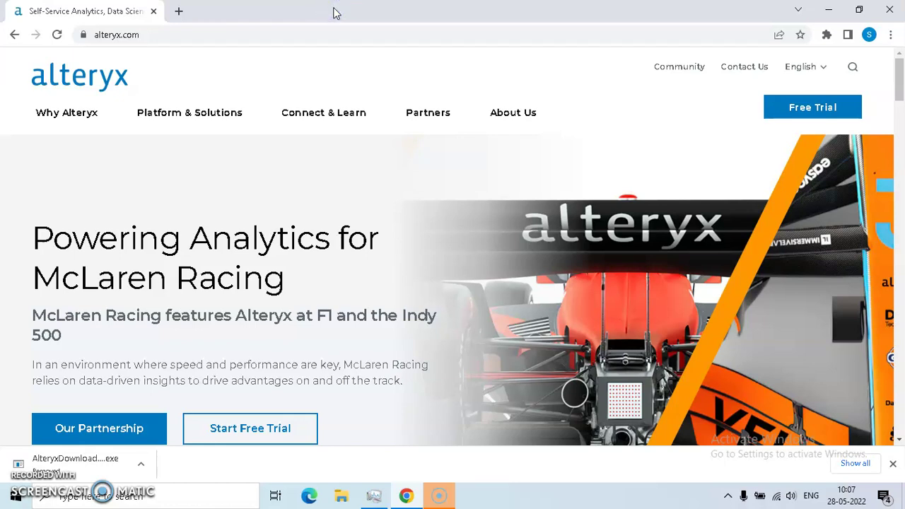
Step: Go from alteryx.com to the Start Free Trial page and bring the trial cards into view
left_click(302, 35)
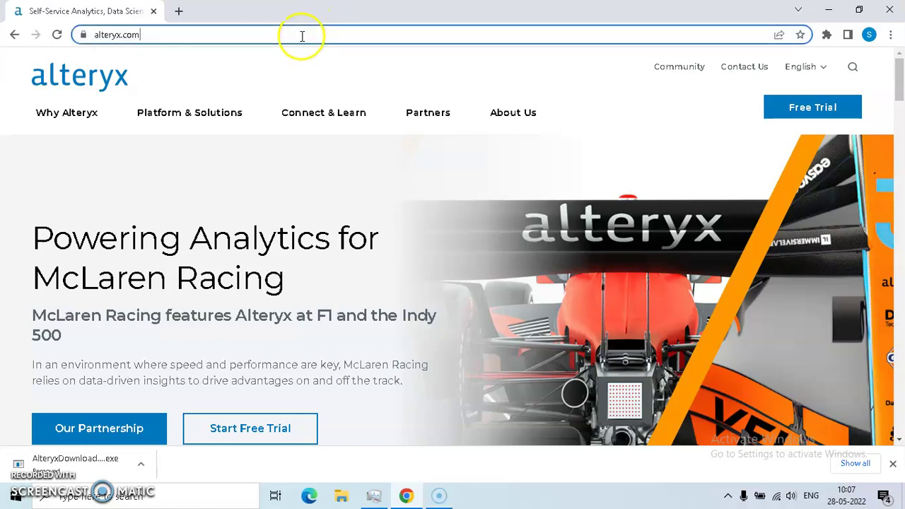
left_click(318, 31)
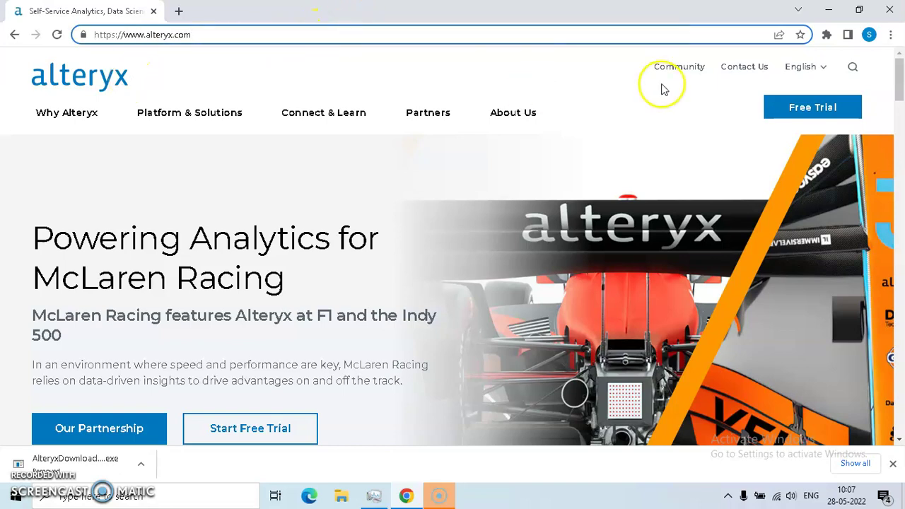
left_click(818, 106)
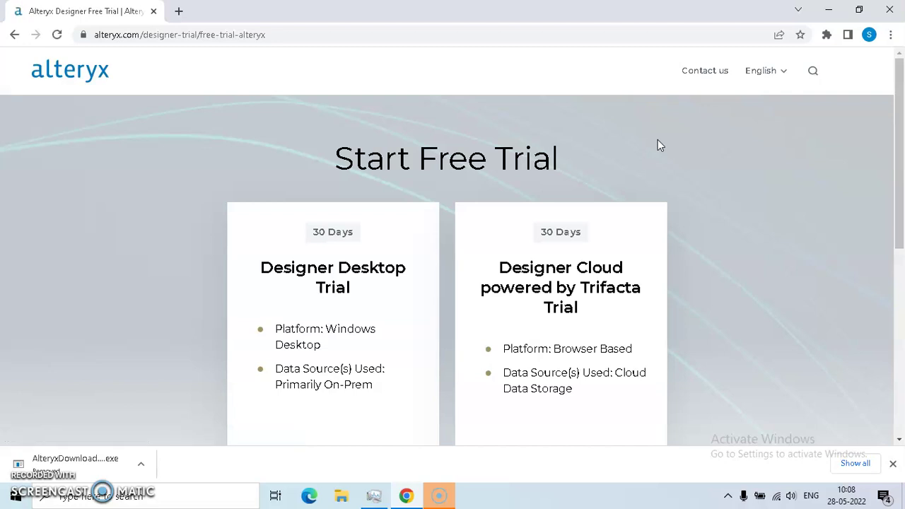
scroll(657, 141, "down", 3)
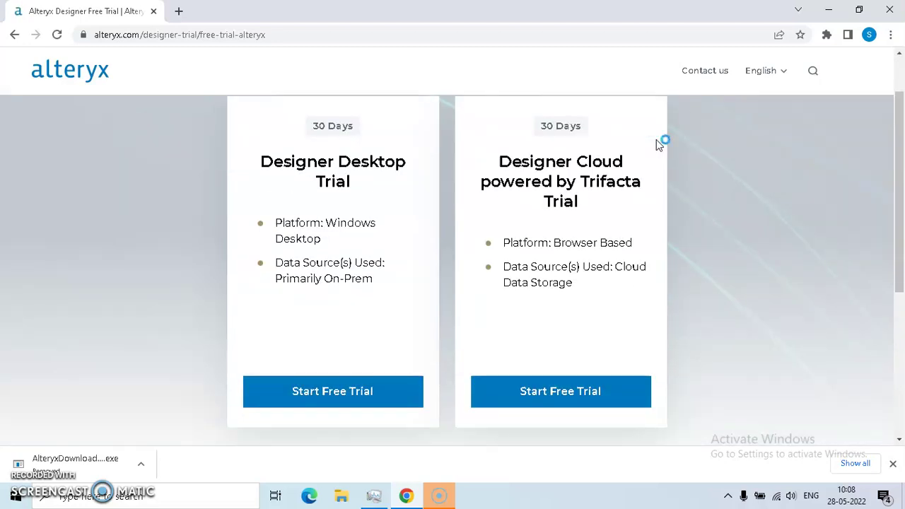
Step: Start the Designer Desktop trial and replace the pre-filled email with blank registration fields
left_click(326, 393)
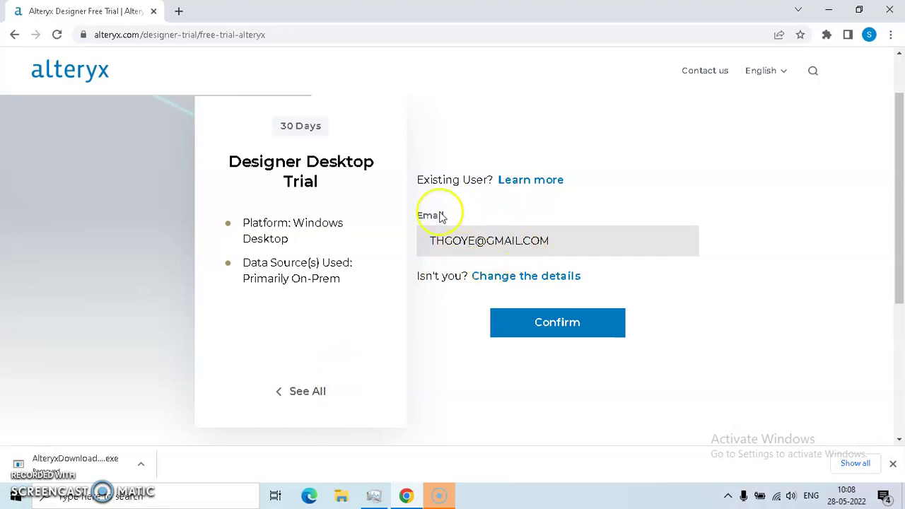
left_click(565, 241)
left_click_drag(574, 243, 417, 262)
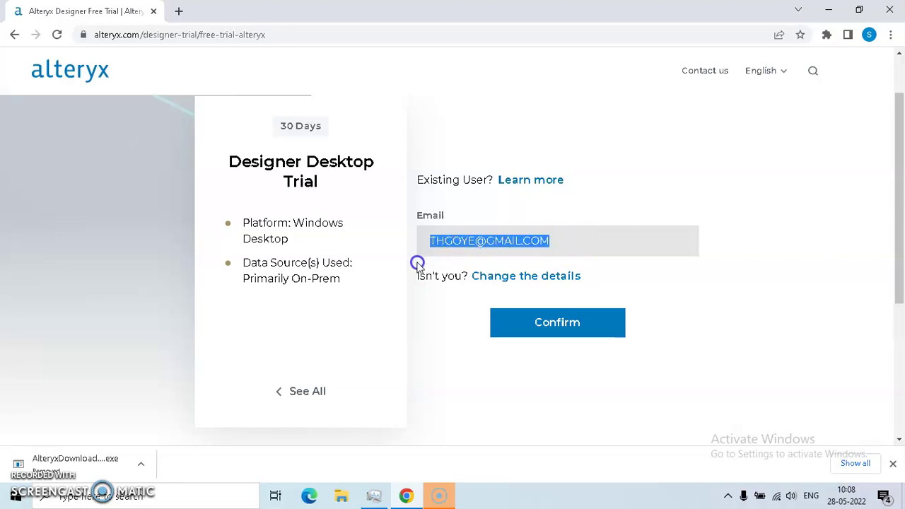
left_click(501, 277)
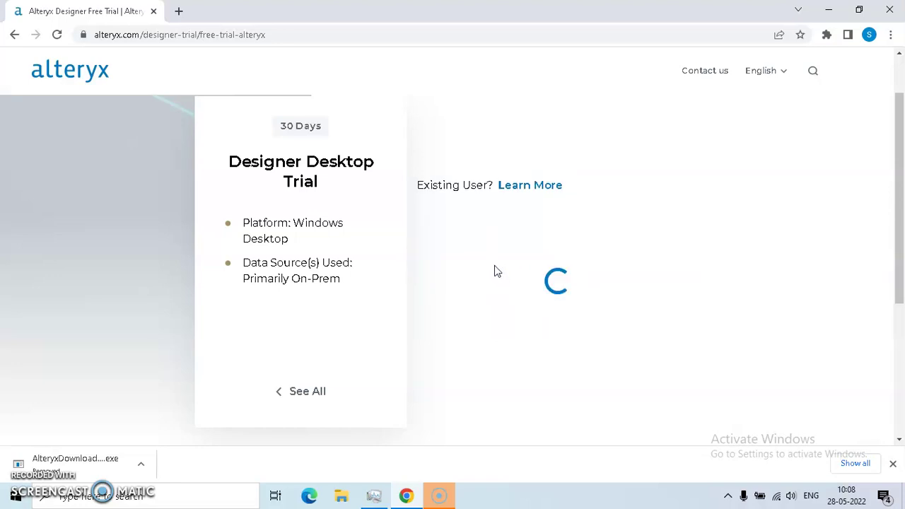
left_click(518, 254)
Step: Enter the first name, last name and company name in the trial form
left_click(504, 231)
left_click(472, 166)
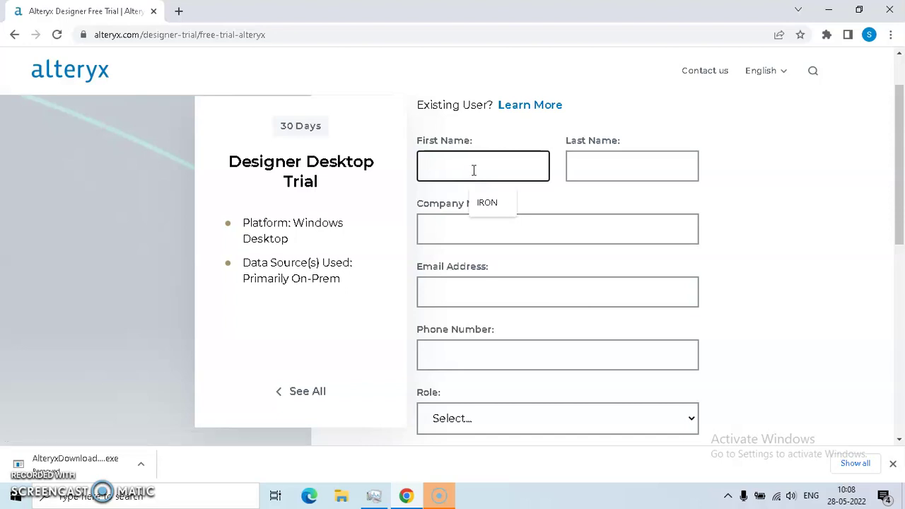
type("IRON")
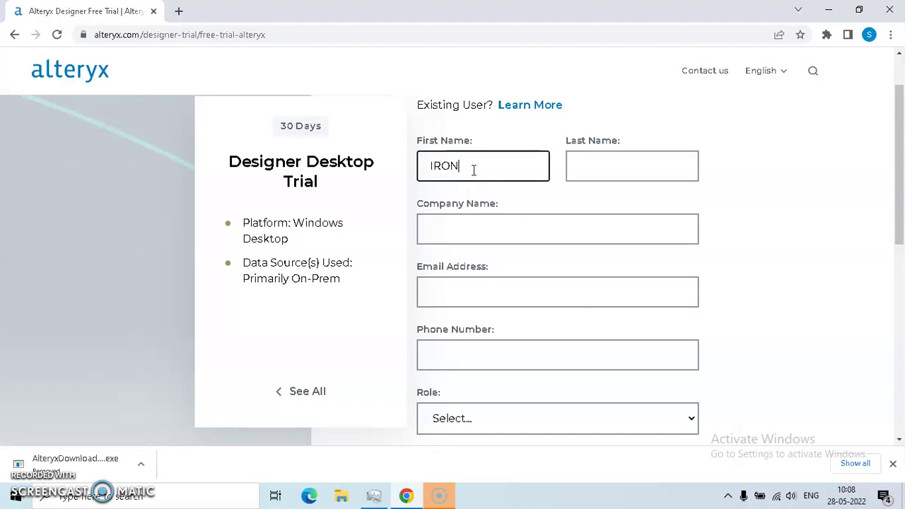
type("MAN")
key("Tab")
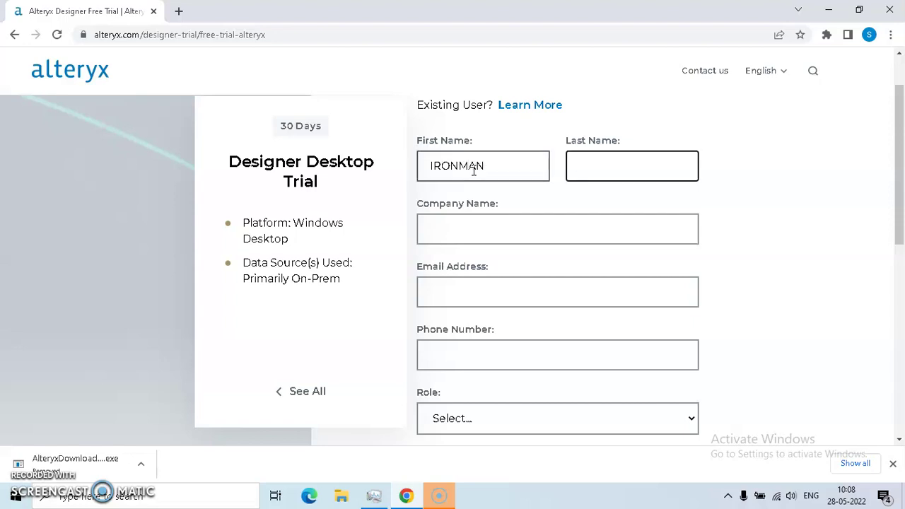
type("STRANGE")
key("Tab")
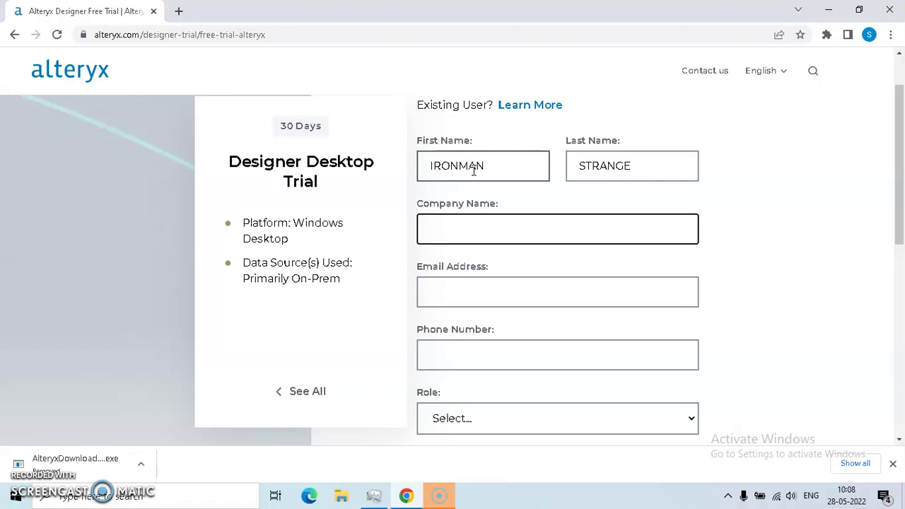
type("AVENGERS")
Step: Fill in the e-mail address and phone number, correcting the country code
key("Tab")
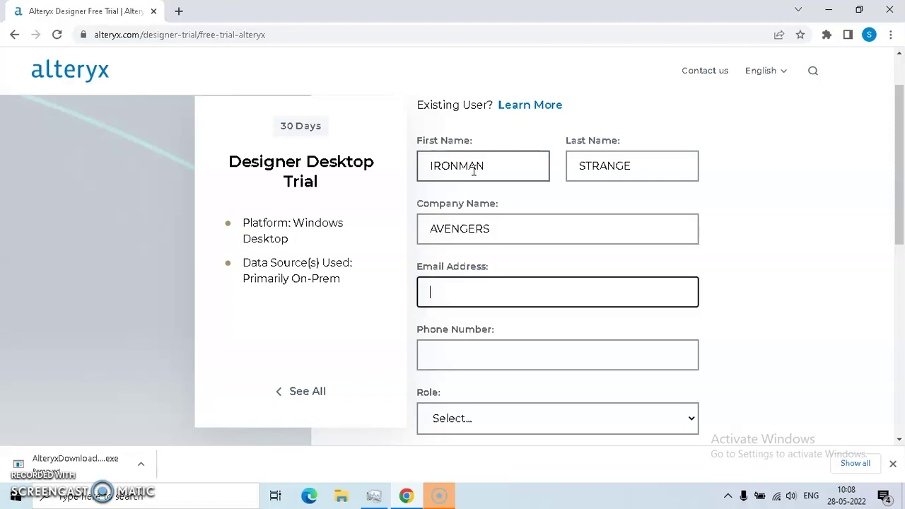
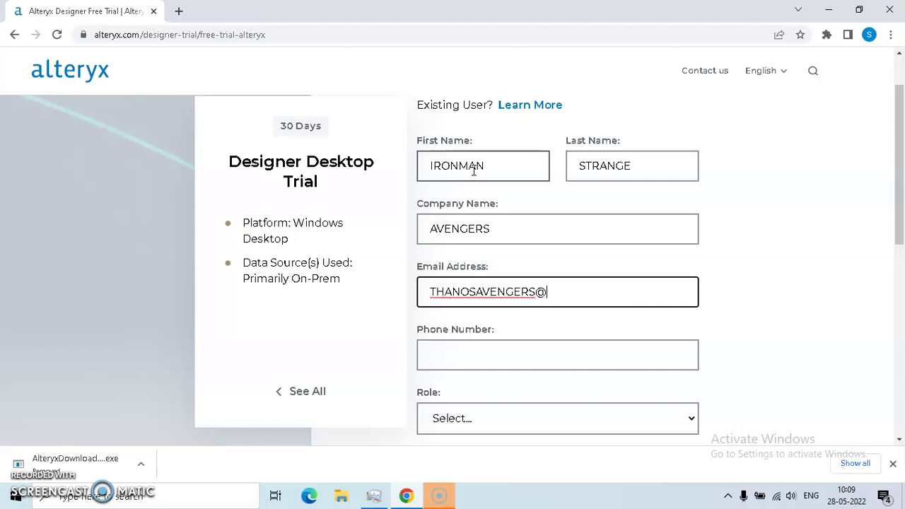
key("Tab")
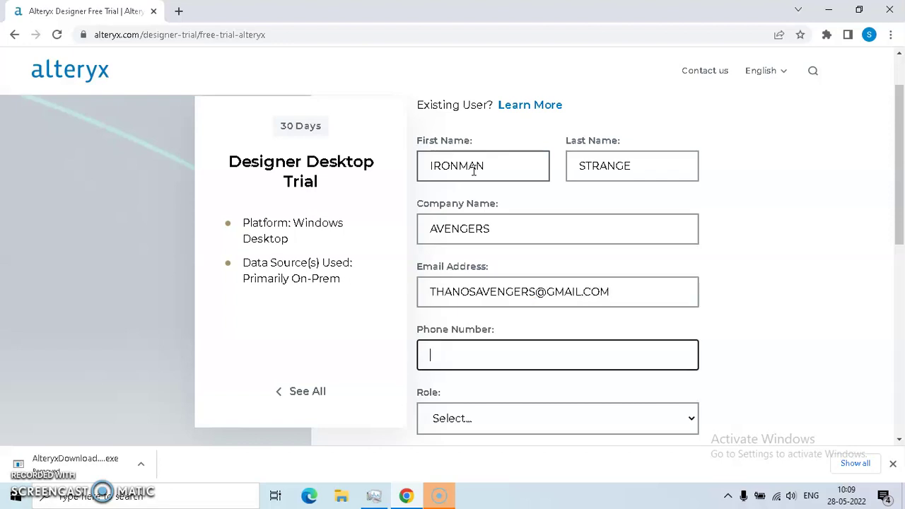
type("+")
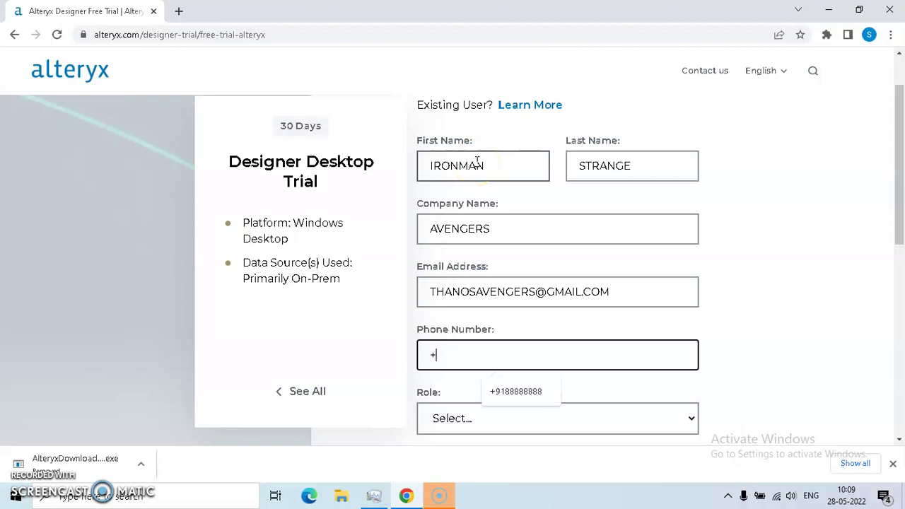
type("92")
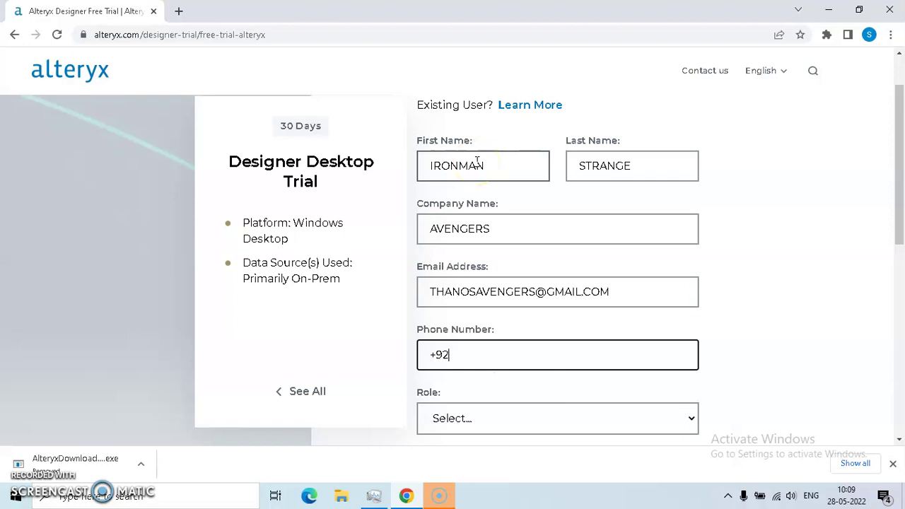
key("BackSpace")
type("1")
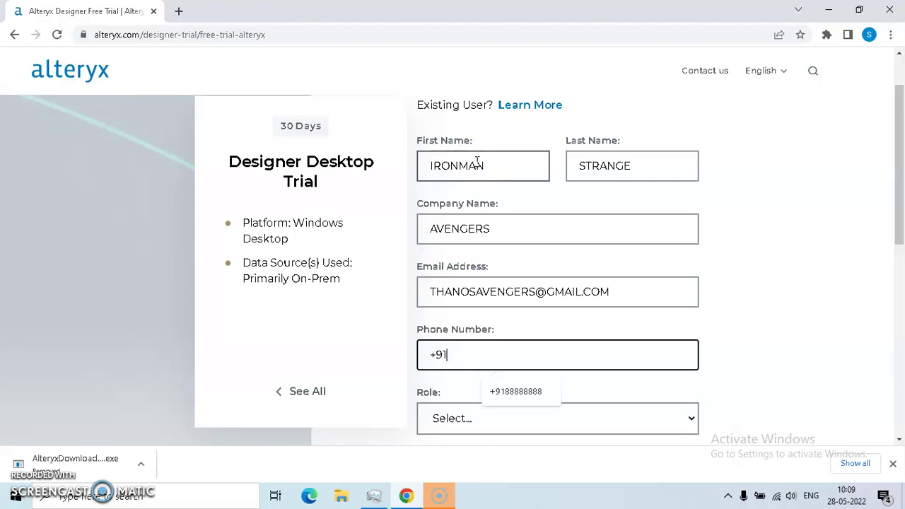
type("888888888")
key("Tab")
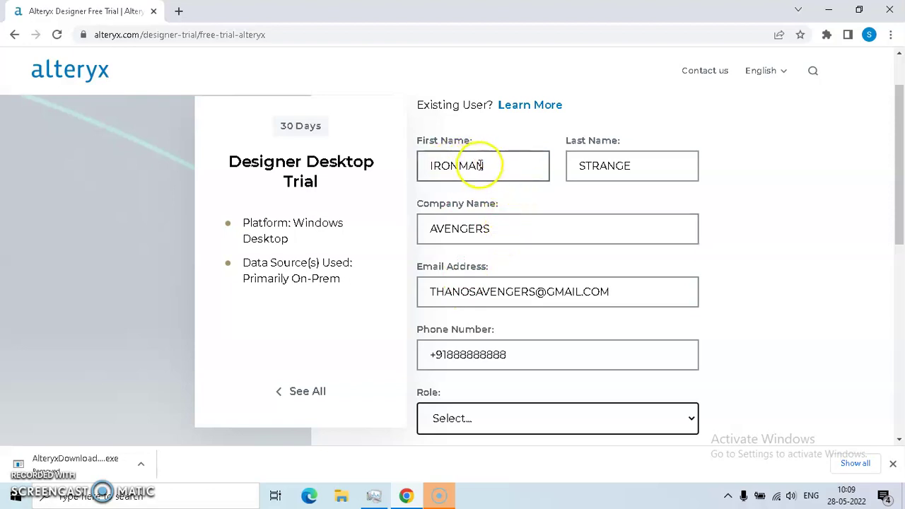
Step: Set the role to Other and opt in to Alteryx updates and offers
scroll(511, 226, "down", 3)
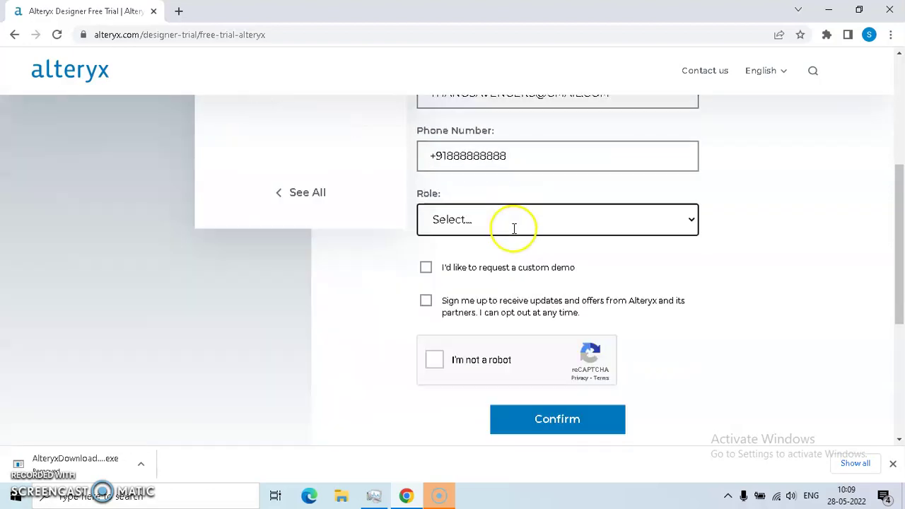
left_click(471, 223)
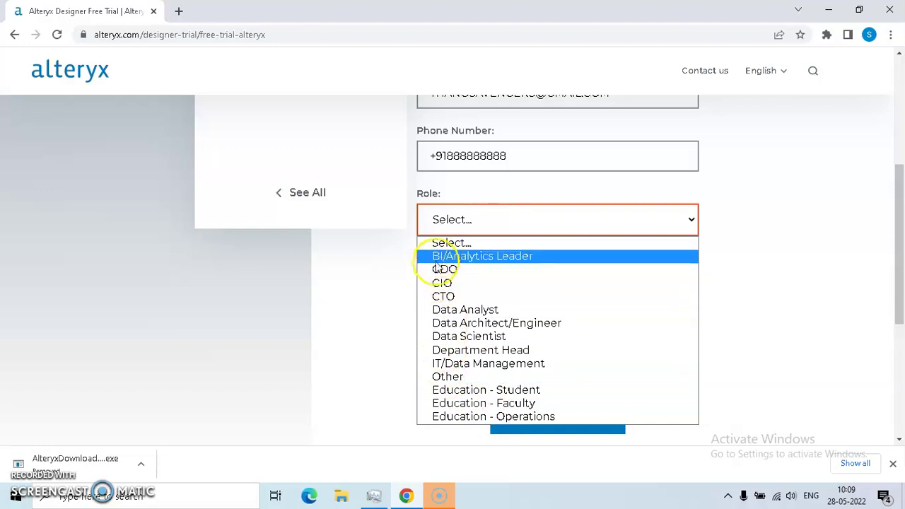
left_click(446, 377)
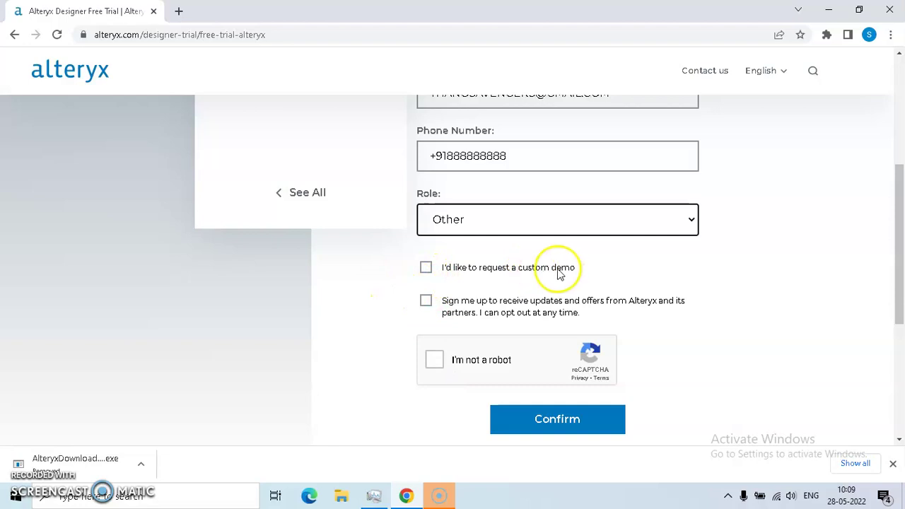
left_click(424, 301)
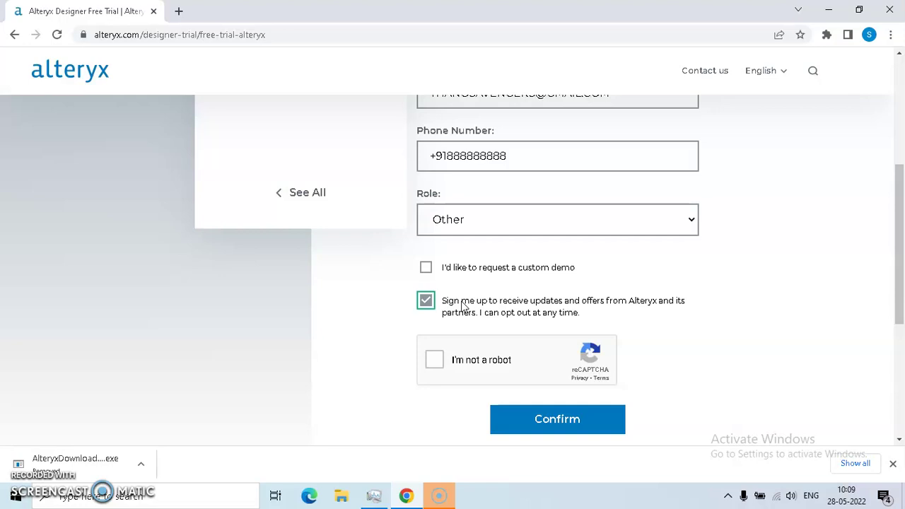
Step: Tick the reCAPTCHA box and confirm the trial form submission
scroll(463, 305, "down", 1)
left_click(434, 295)
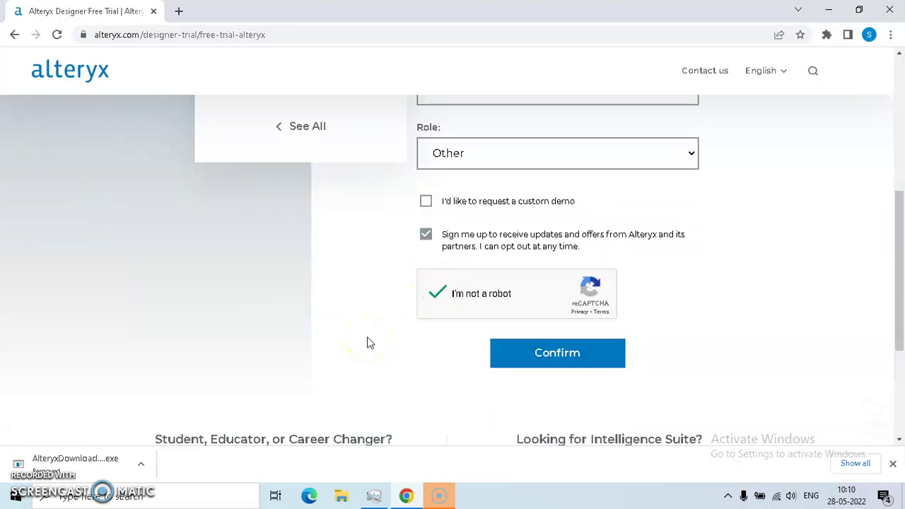
left_click(514, 353)
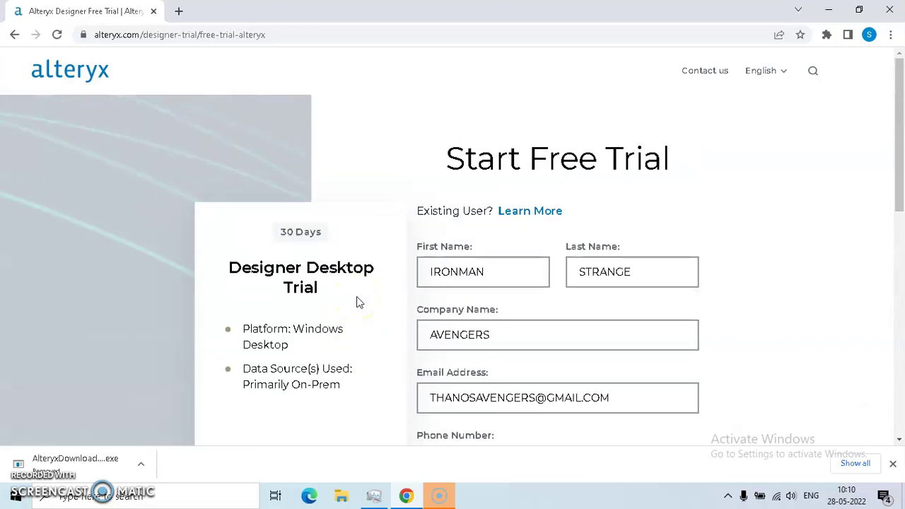
scroll(357, 303, "down", 4)
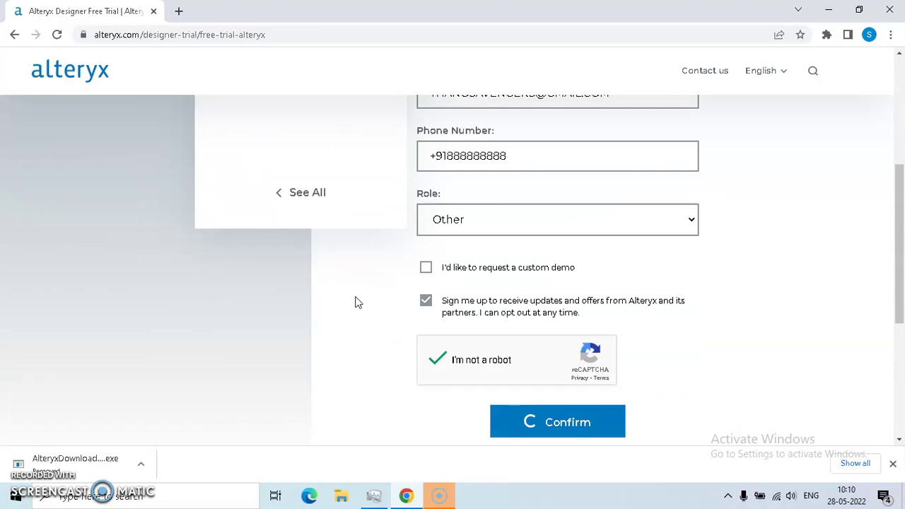
Step: Wait for the thank-you page as the installer downloads, then bring up Chrome's main menu
scroll(357, 303, "up", 5)
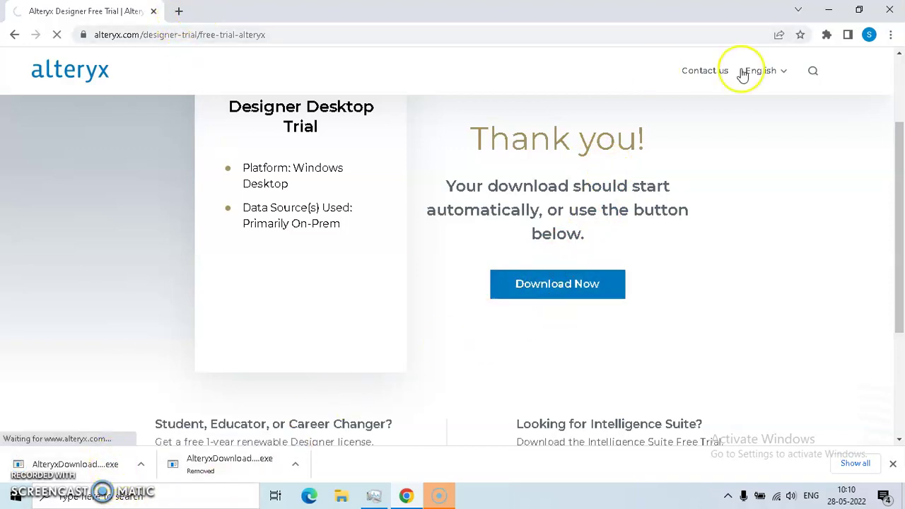
left_click(888, 35)
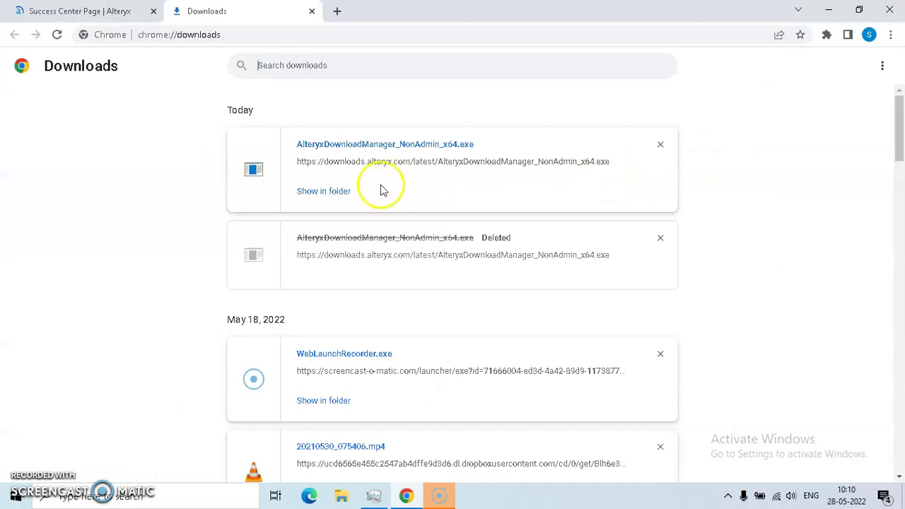
Step: Run AlteryxDownloadManager_NonAdmin_x64.exe from Chrome's downloads, allowing it past the security warning
double_click(356, 146)
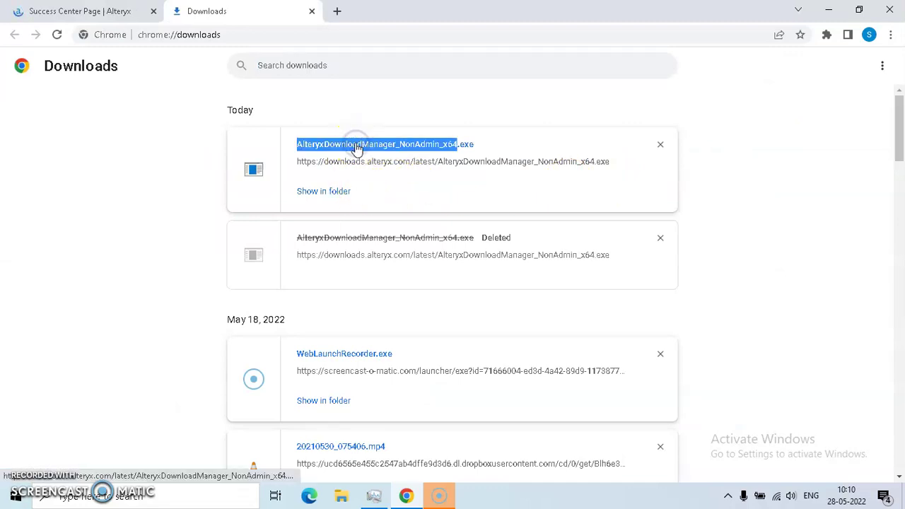
left_click(385, 144)
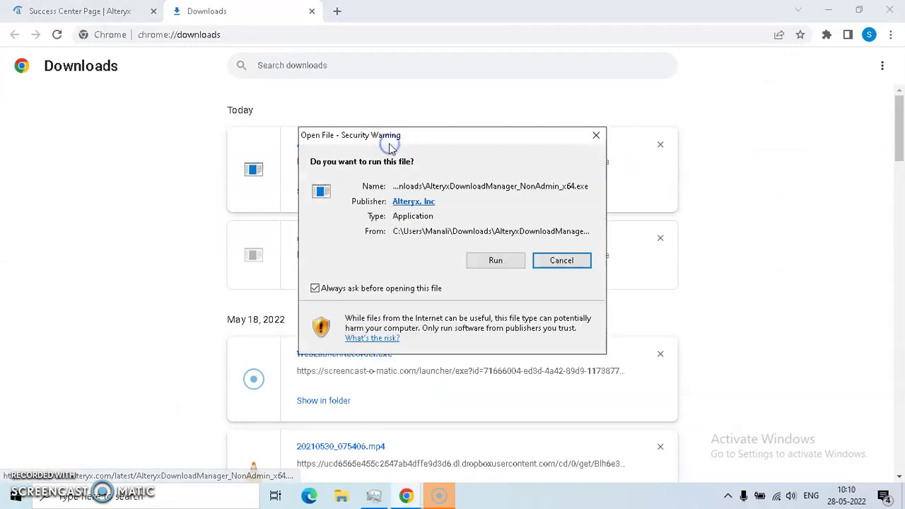
left_click(495, 262)
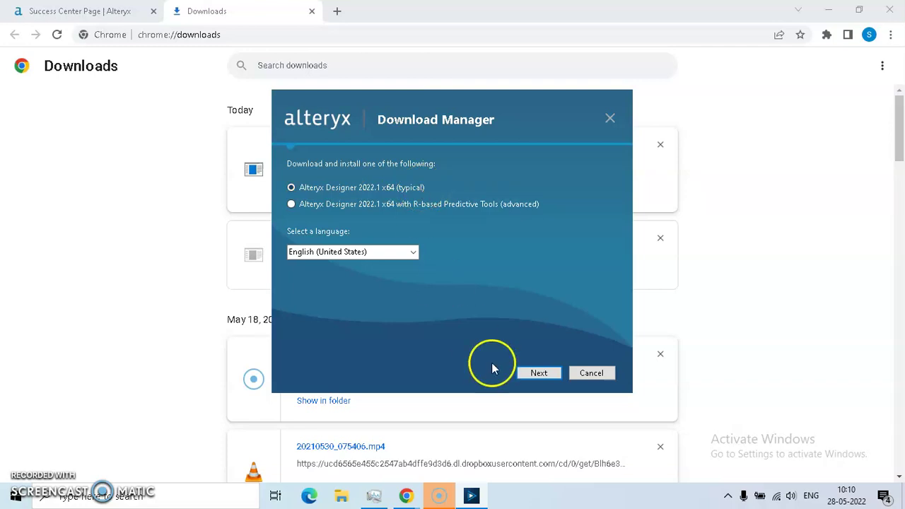
Step: Download typical Designer 2022.1 x64 in English, then return to the Success Center page
left_click(536, 373)
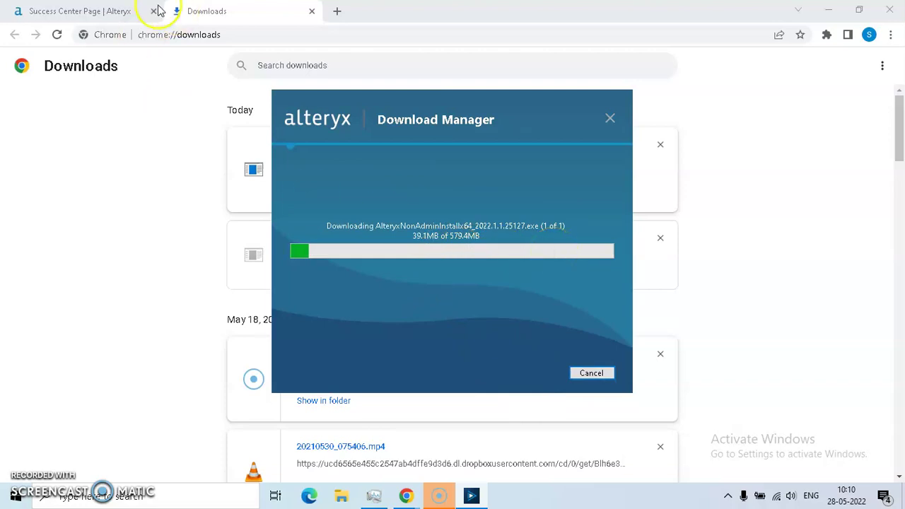
left_click(127, 11)
Step: Scroll through the How To Install Alteryx Designer guide to the Get Started tutorials
scroll(144, 309, "down", 3)
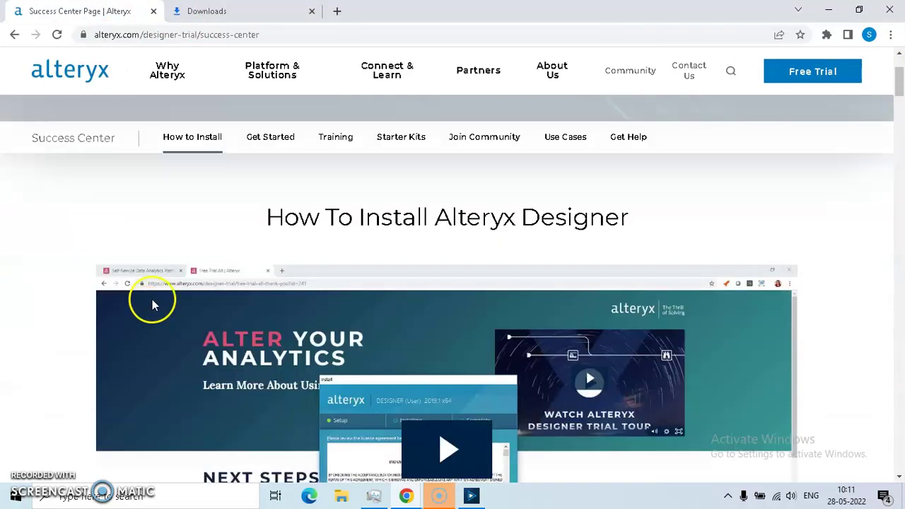
scroll(297, 297, "down", 2)
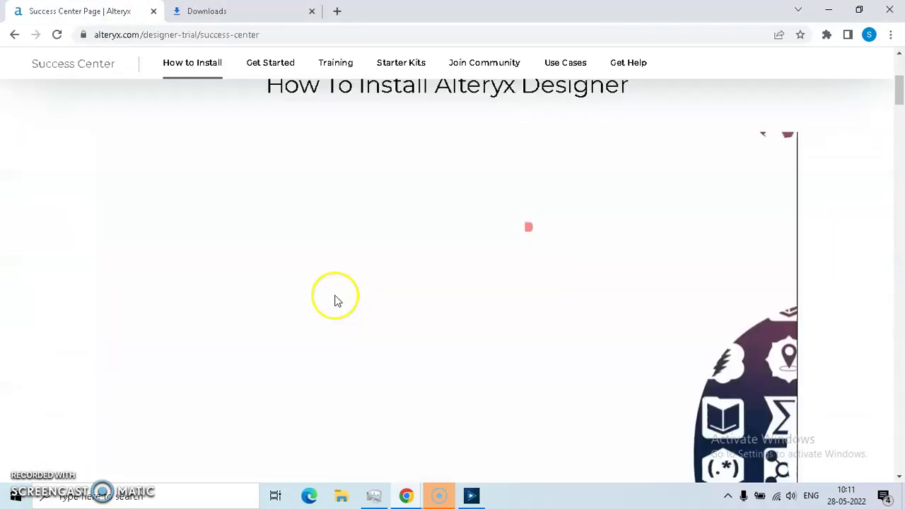
scroll(337, 307, "up", 2)
scroll(337, 307, "down", 2)
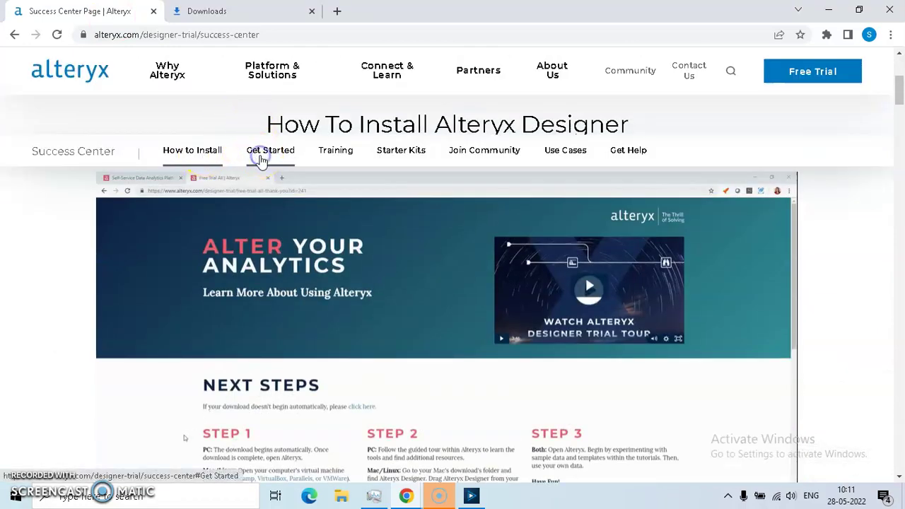
scroll(230, 260, "down", 2)
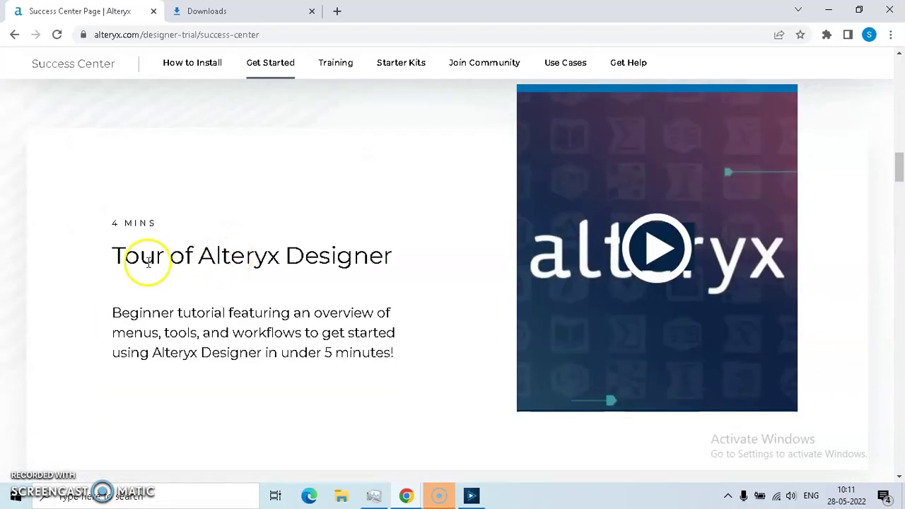
scroll(340, 254, "up", 6)
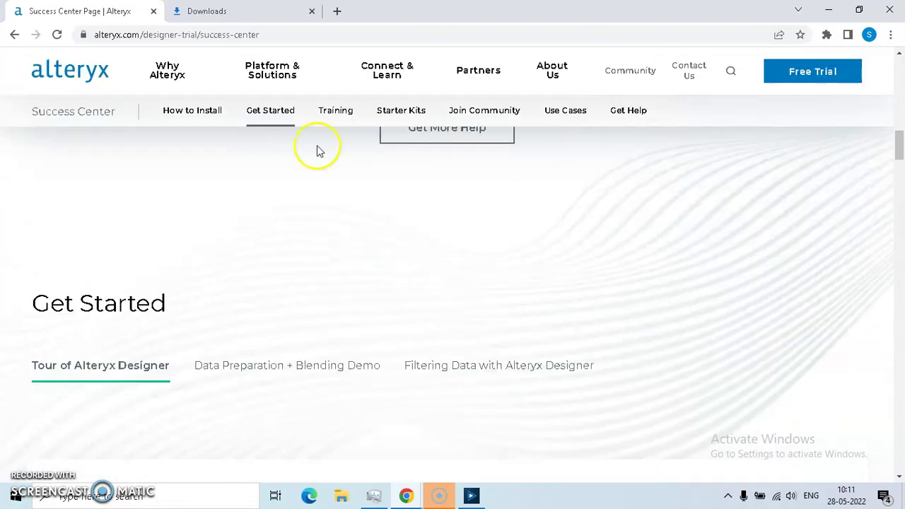